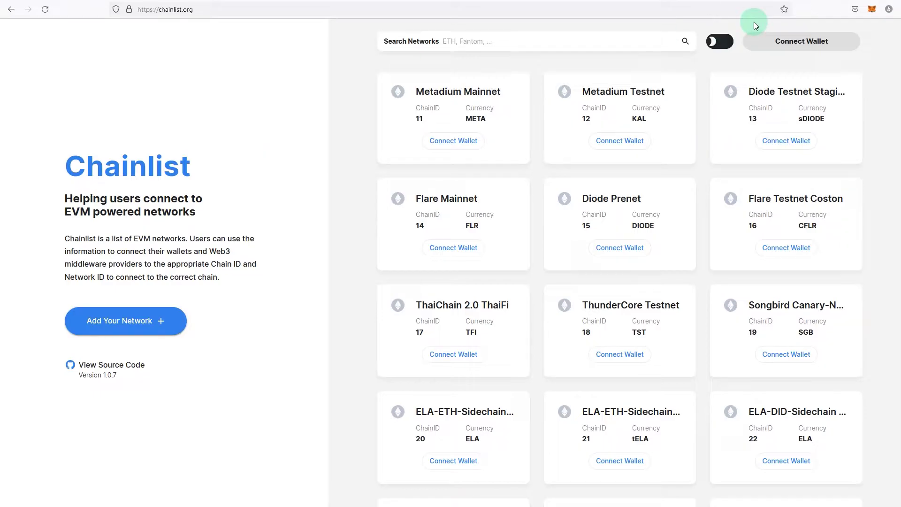
# Approve connecting the MetaMask account to Chainlist, then search the networks for 'fantom'
pyautogui.click(801, 41)
pyautogui.click(801, 41)
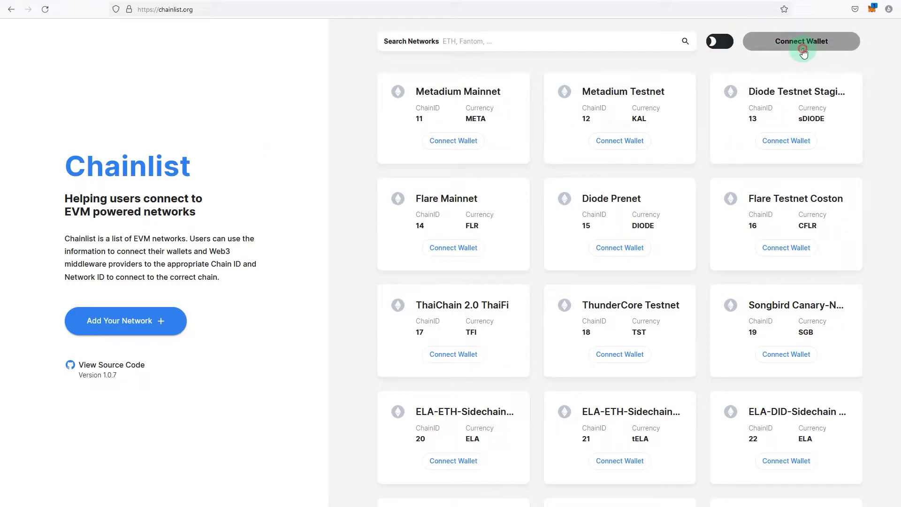
pyautogui.click(851, 282)
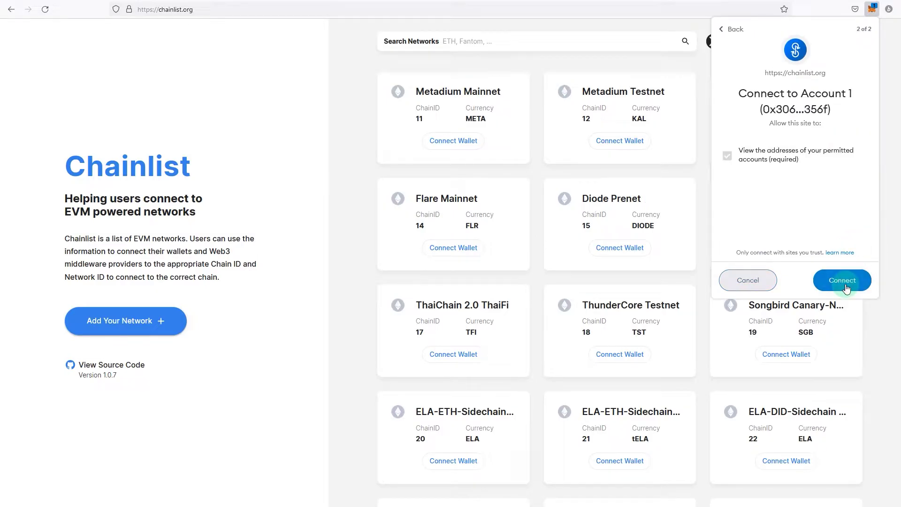
pyautogui.click(847, 284)
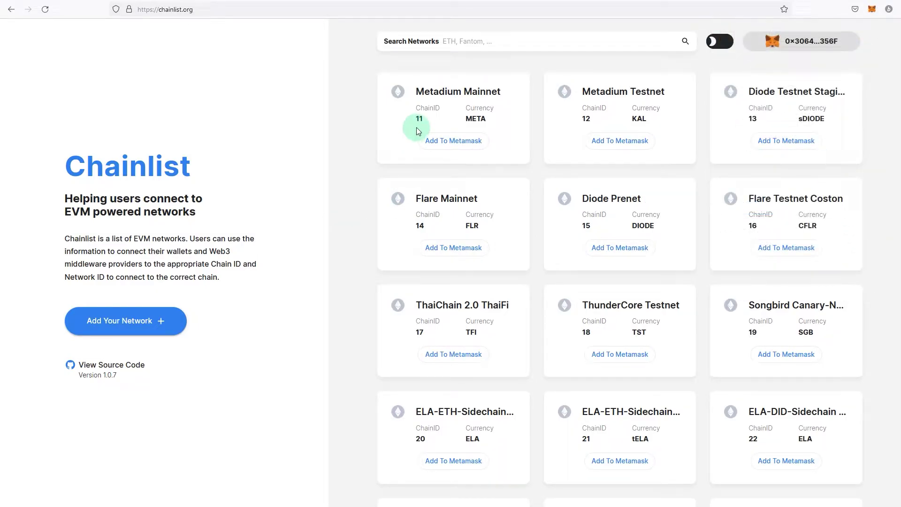
pyautogui.click(487, 41)
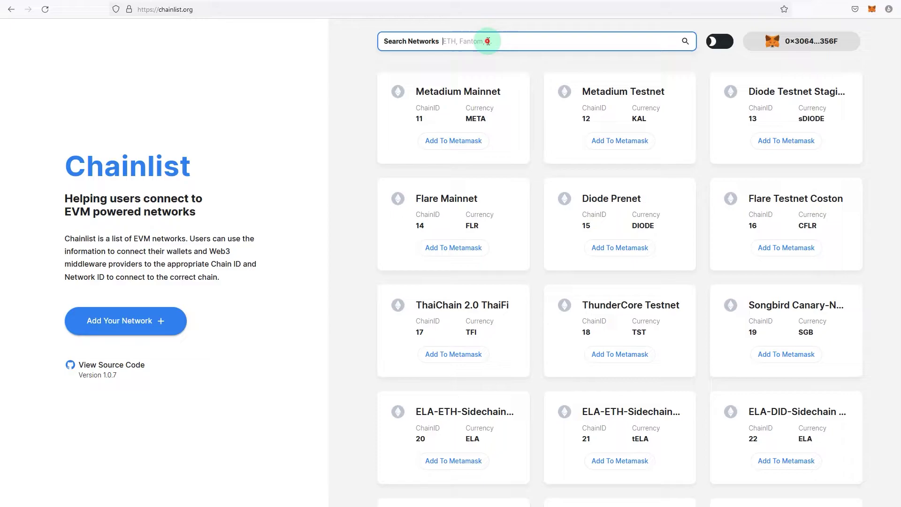
pyautogui.write('fantom')
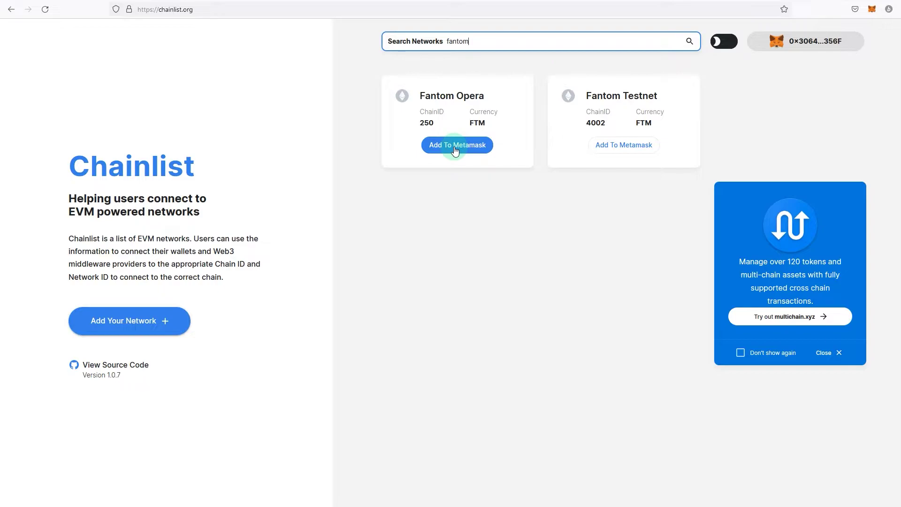
# Cancel the Chainlist request to add Fantom Opera to MetaMask
pyautogui.click(454, 149)
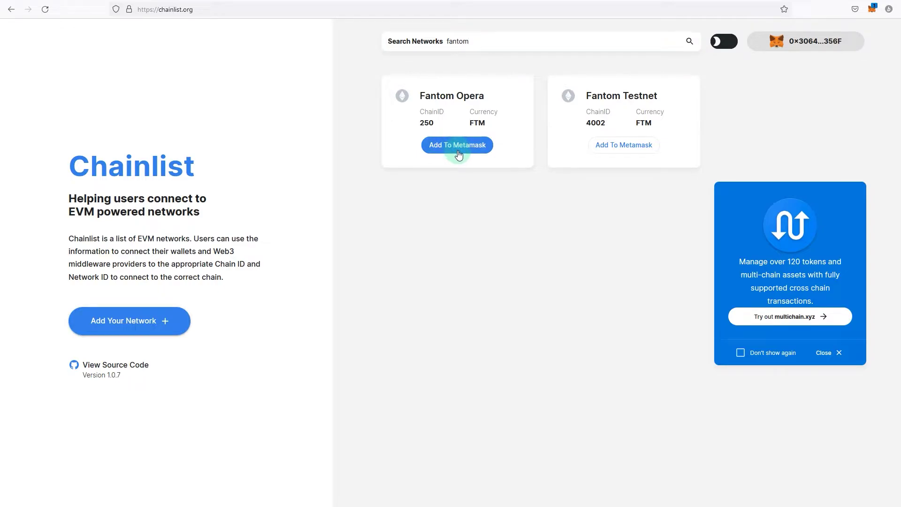
pyautogui.scroll(-1, 844, 163)
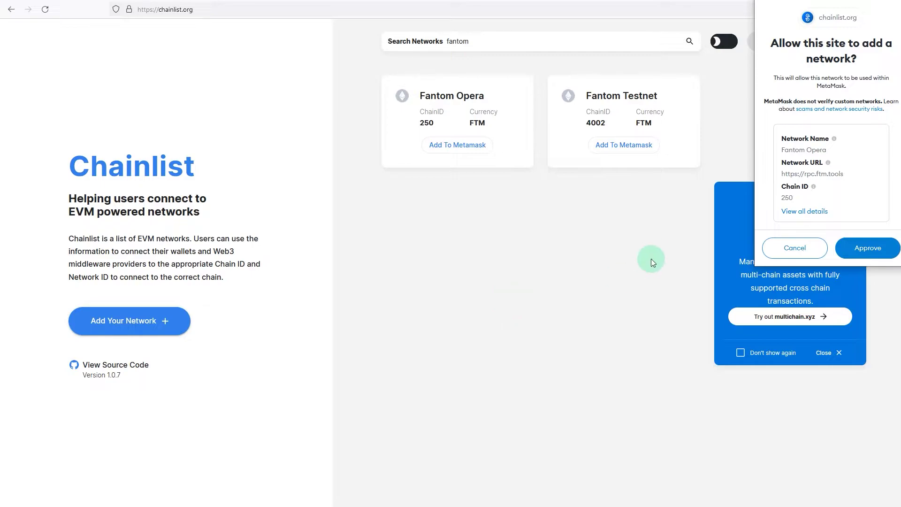
pyautogui.click(794, 247)
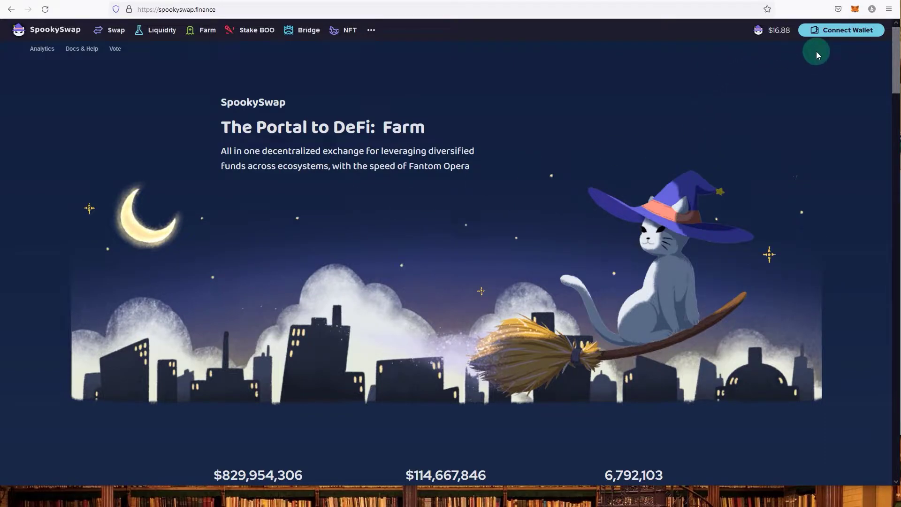
# Connect MetaMask to SpookySwap, approving the switch to Fantom Opera
pyautogui.click(826, 30)
pyautogui.click(504, 200)
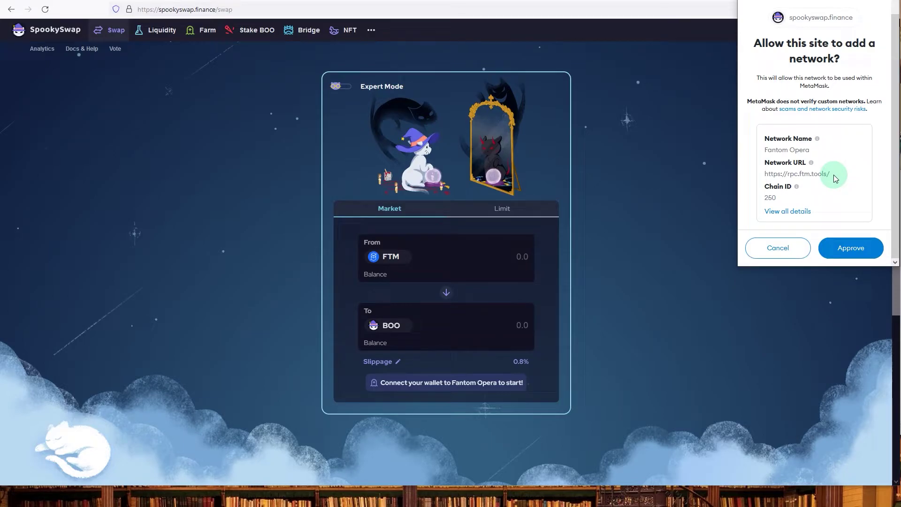
pyautogui.click(864, 252)
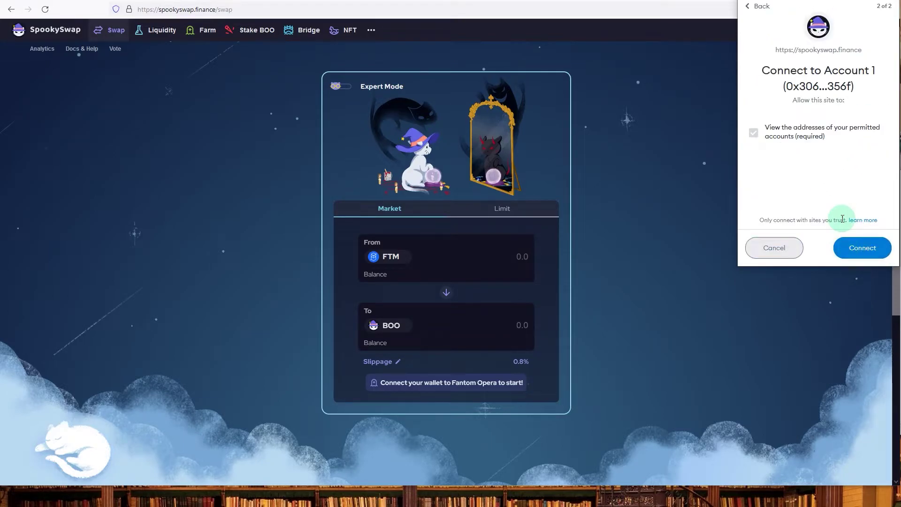
pyautogui.click(864, 248)
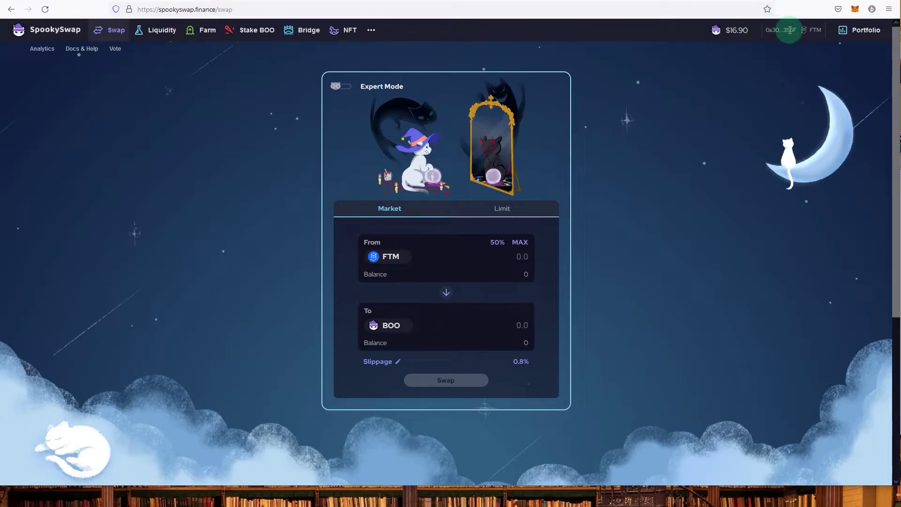
# Check in the MetaMask network list that Fantom Opera is selected
pyautogui.click(854, 9)
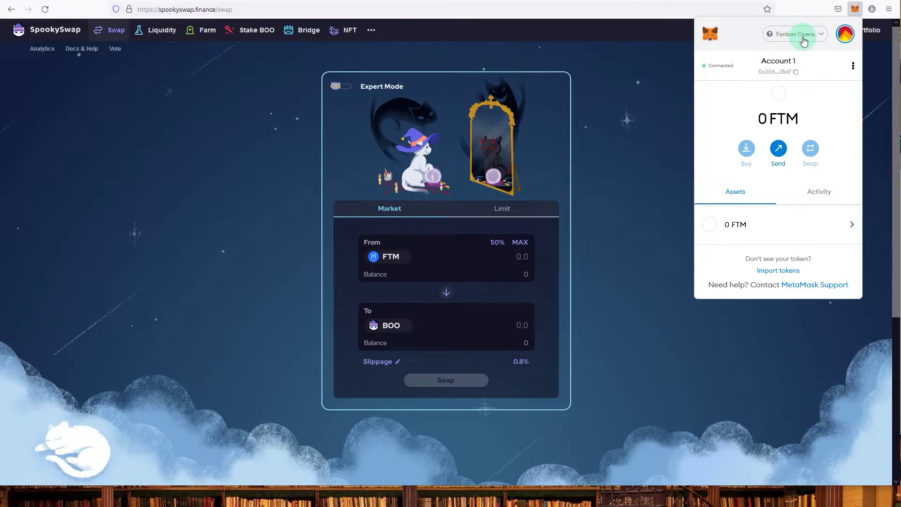
pyautogui.click(804, 36)
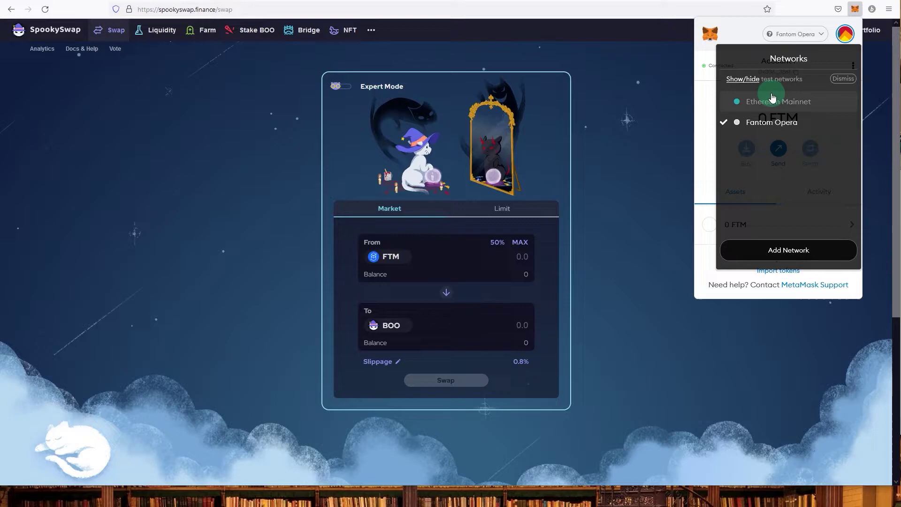
pyautogui.click(746, 31)
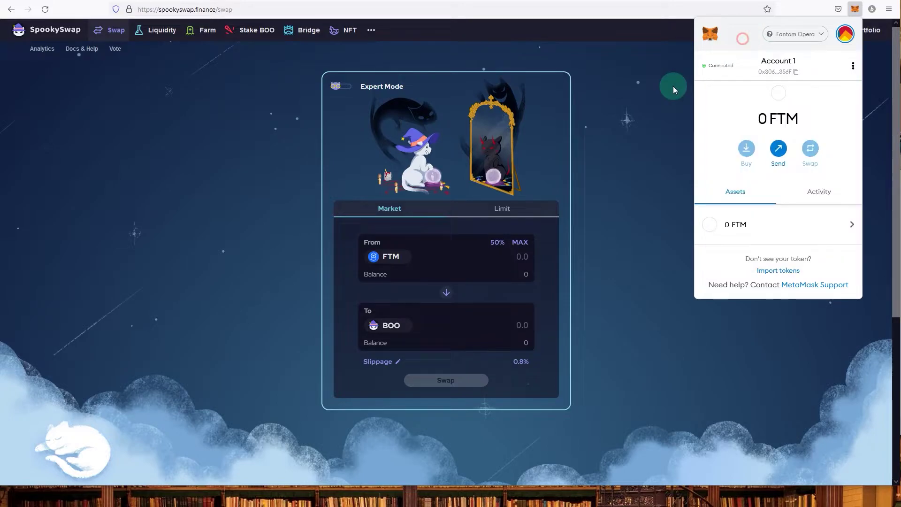
pyautogui.click(607, 195)
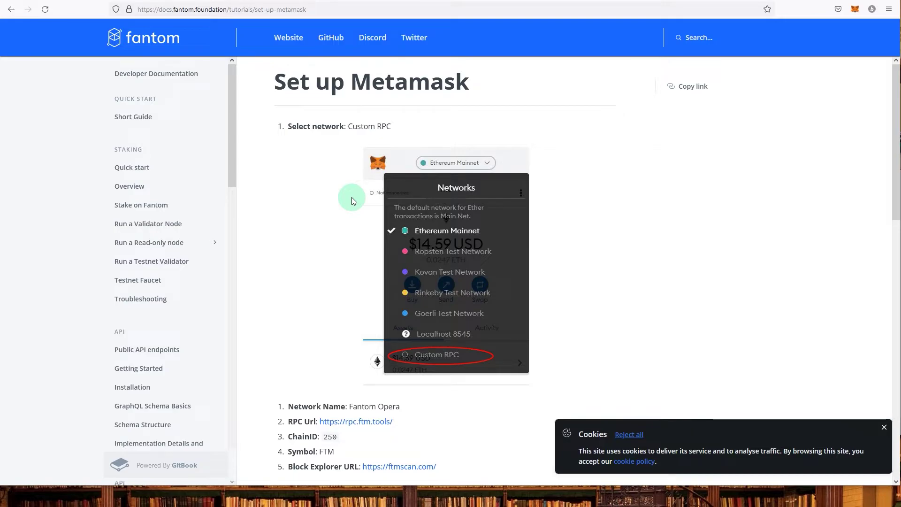
# Leave the Fantom setup guide for the full-page MetaMask tab showing 0 FTM on Fantom Opera
pyautogui.hotkey('ctrl', 'Tab')
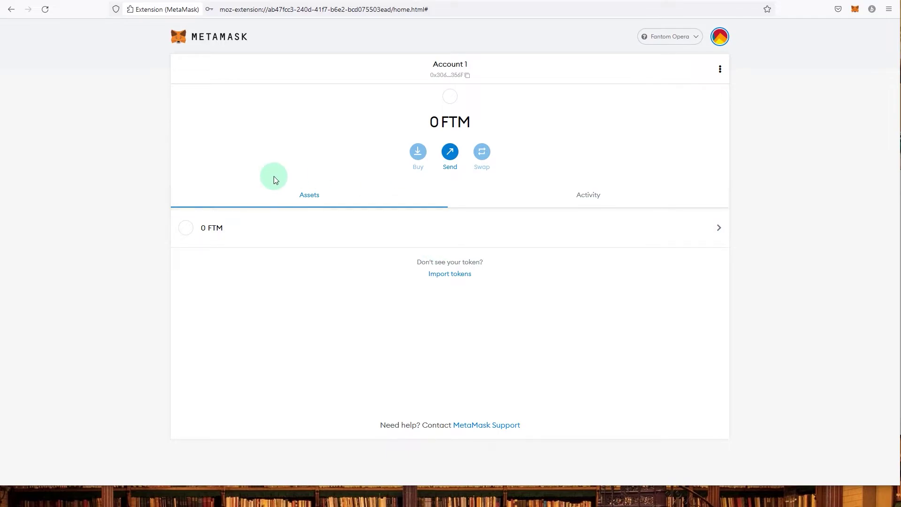
# Open MetaMask in expanded full-page view, then return to the Fantom Set up Metamask guide
pyautogui.click(856, 11)
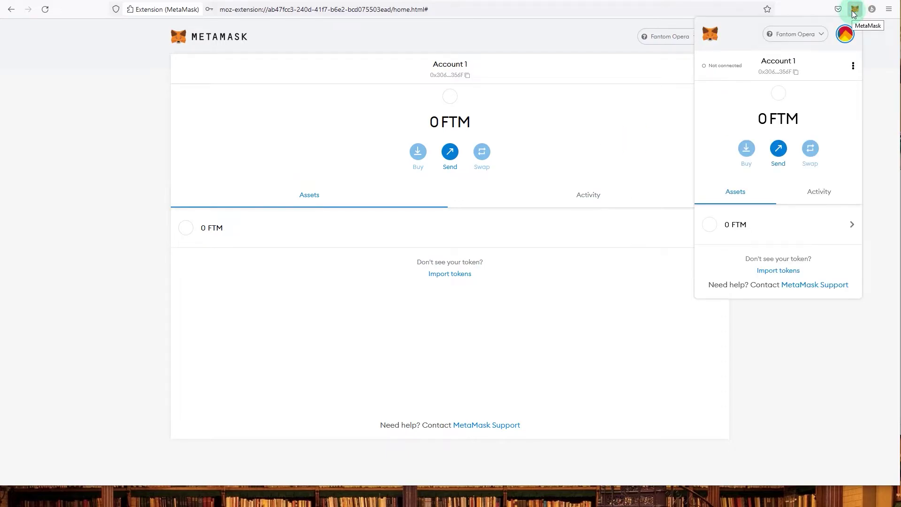
pyautogui.click(852, 65)
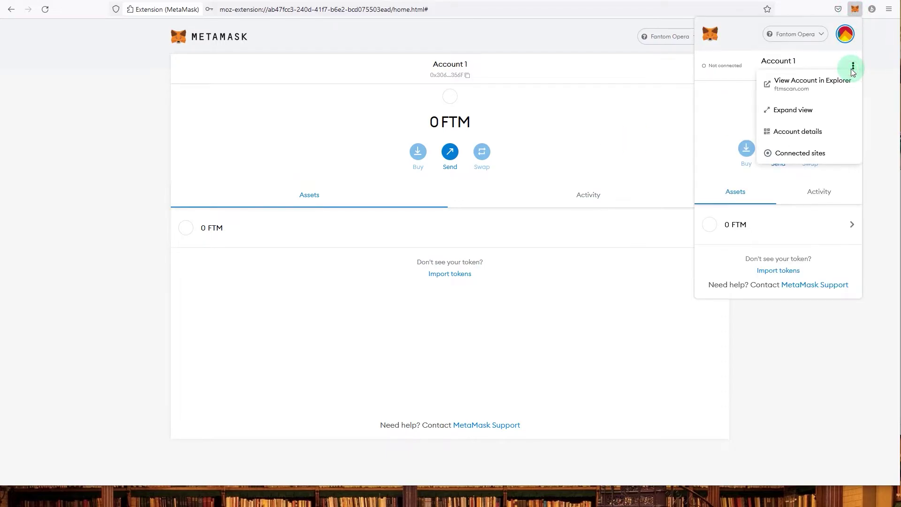
pyautogui.click(793, 110)
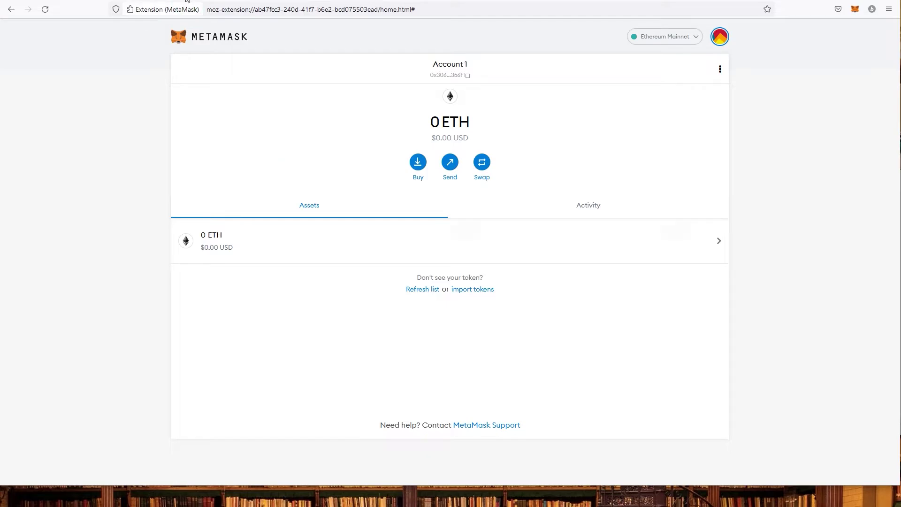
pyautogui.hotkey('ctrl', 'Tab')
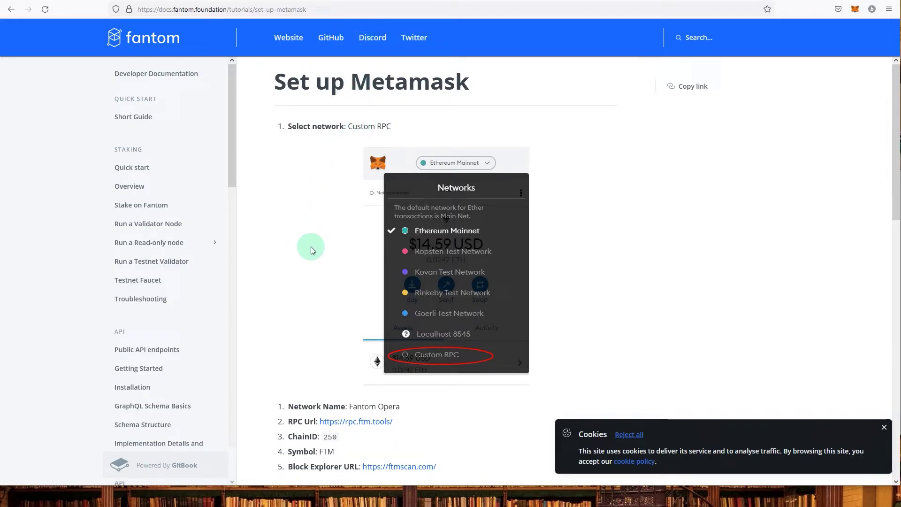
# Go to MetaMask Settings > Networks and start adding a custom network
pyautogui.hotkey('ctrl', 'Tab')
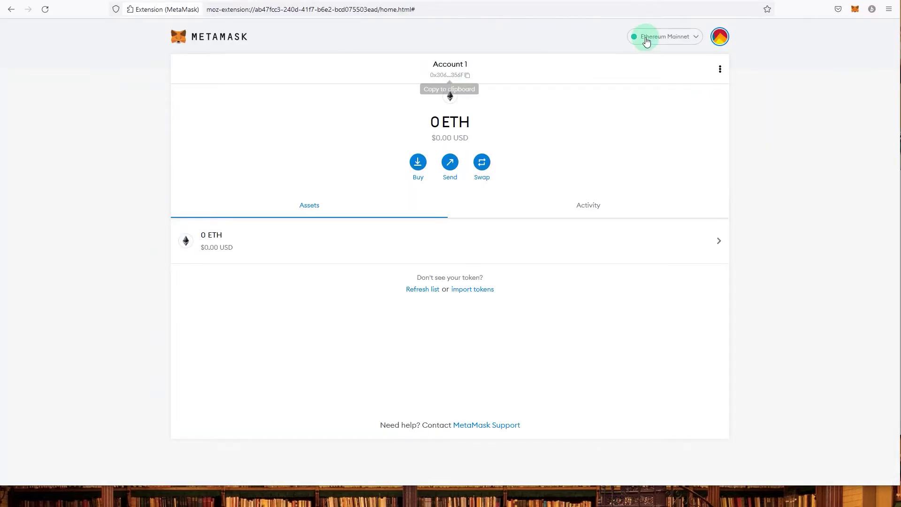
pyautogui.click(721, 38)
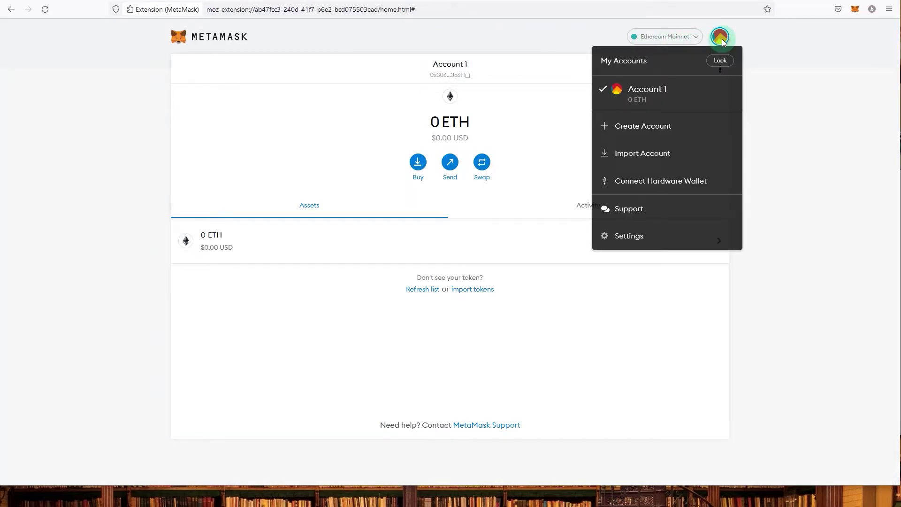
pyautogui.click(631, 239)
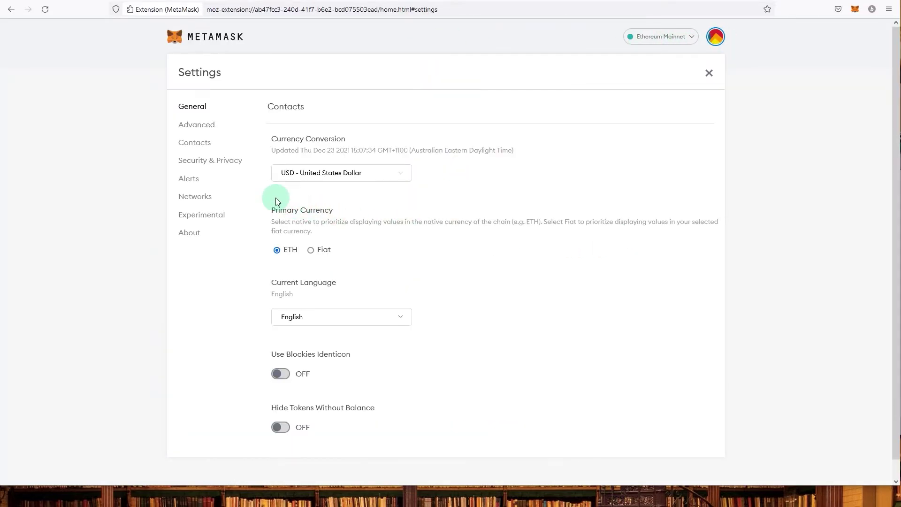
pyautogui.click(191, 197)
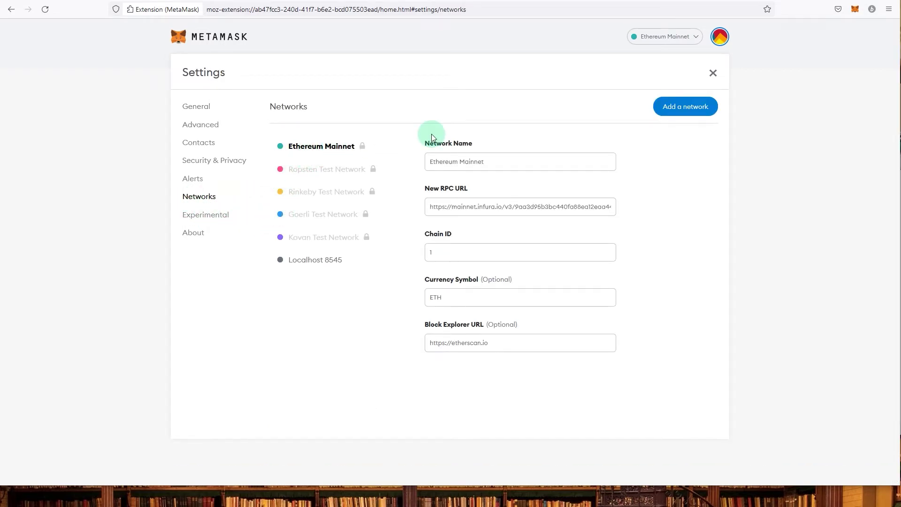
pyautogui.click(688, 108)
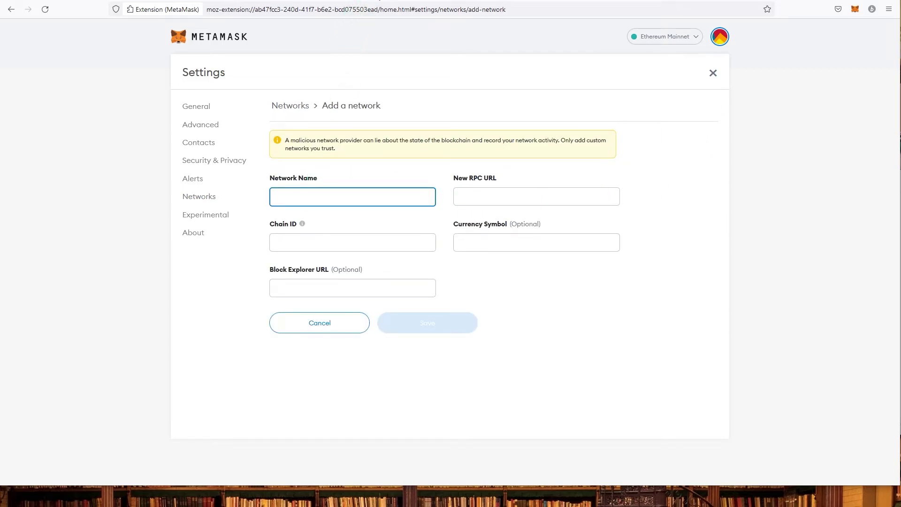
pyautogui.hotkey('ctrl', 'Tab')
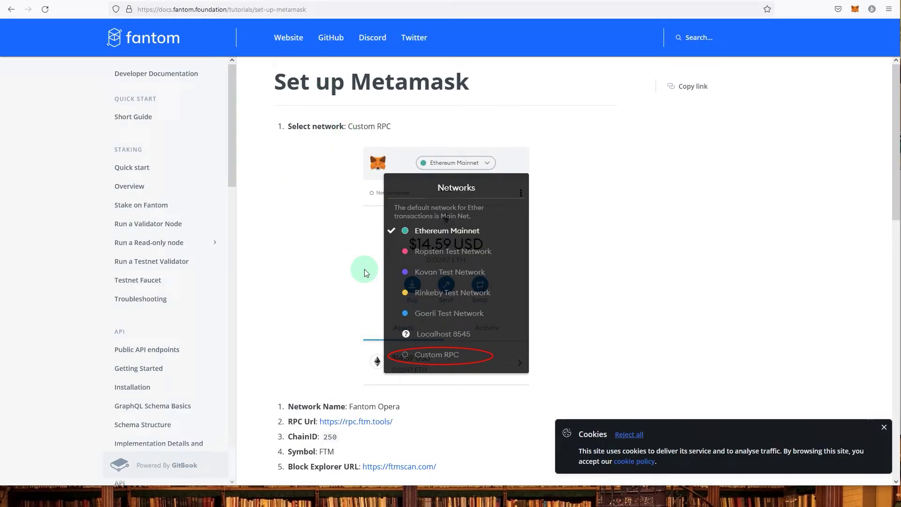
pyautogui.scroll(-4, 364, 268)
pyautogui.scroll(1, 362, 320)
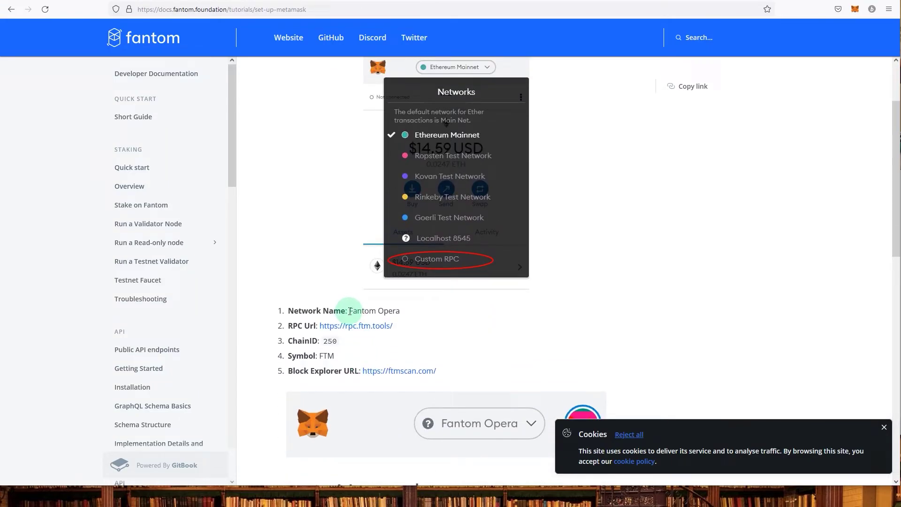
pyautogui.moveTo(349, 310); pyautogui.dragTo(401, 310)
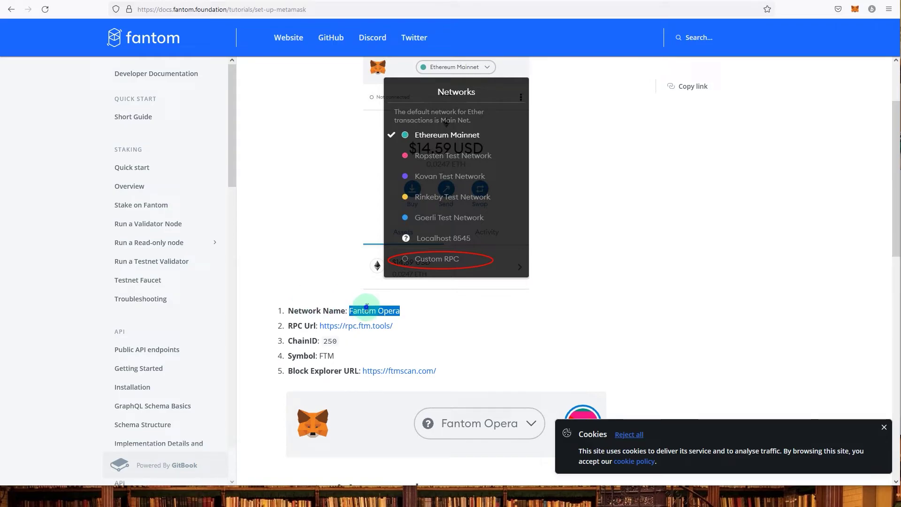
pyautogui.rightClick(372, 310)
pyautogui.click(384, 321)
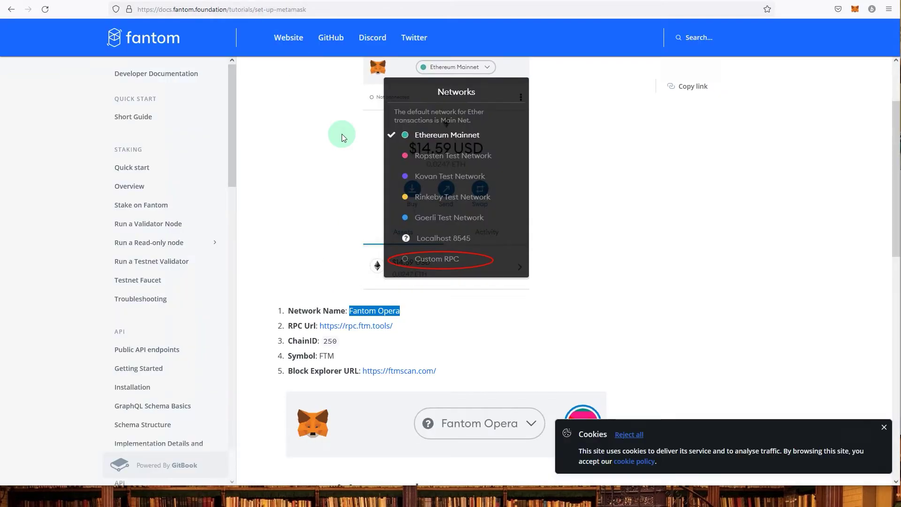
pyautogui.rightClick(338, 325)
pyautogui.click(350, 438)
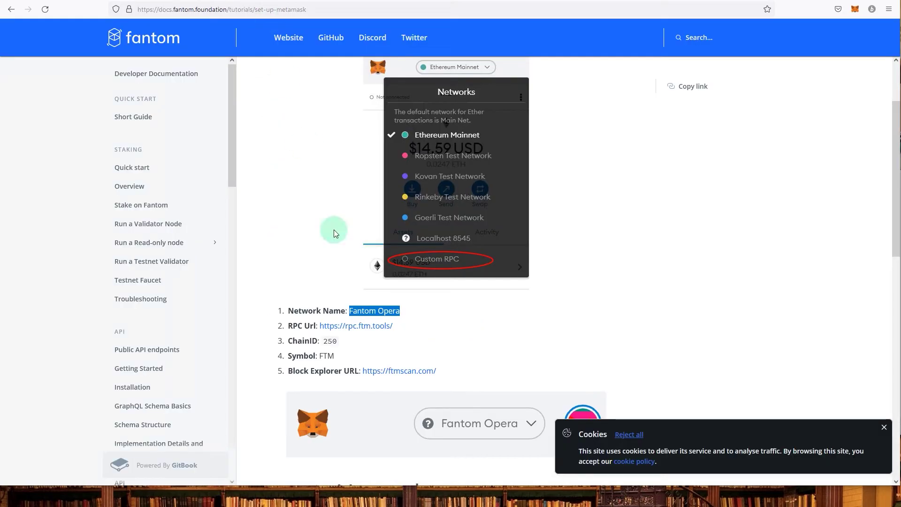
pyautogui.doubleClick(330, 341)
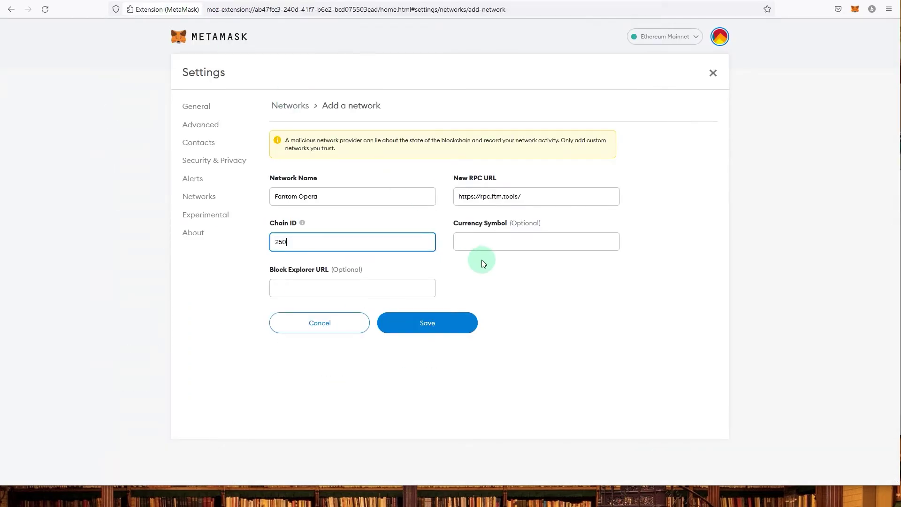
# Enter currency symbol FTM and the ftmscan block explorer URL, then save the network
pyautogui.click(492, 242)
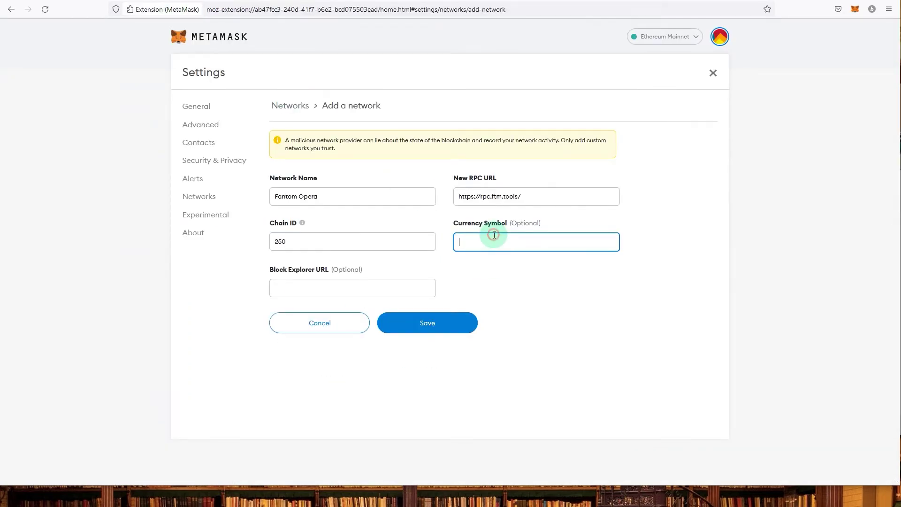
pyautogui.hotkey('ctrl', 'v')
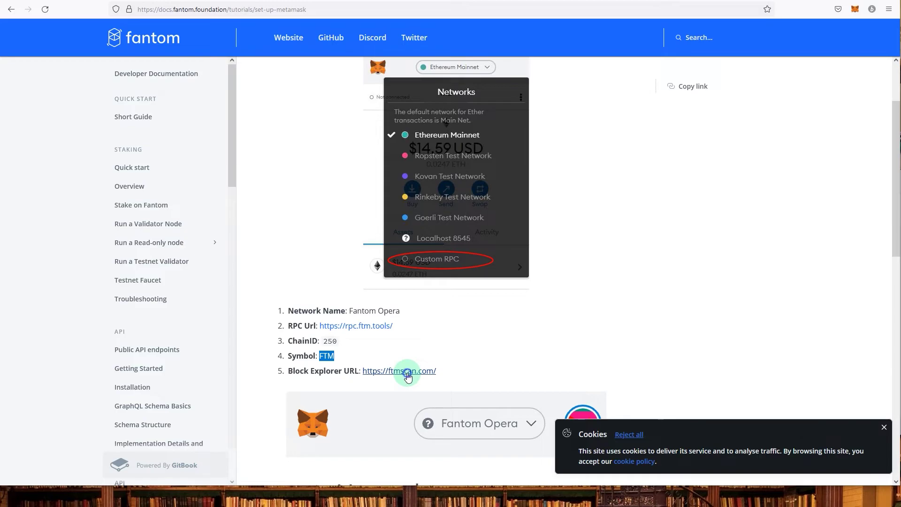
pyautogui.rightClick(407, 377)
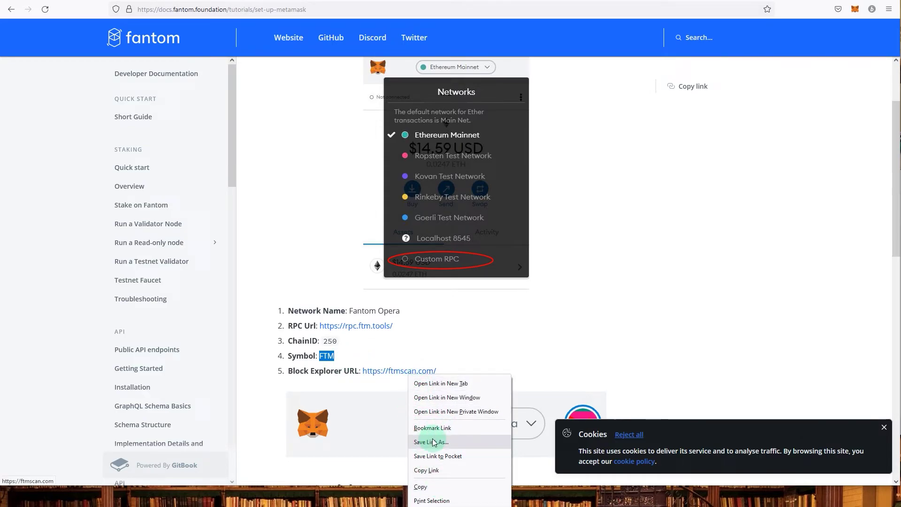
pyautogui.click(426, 471)
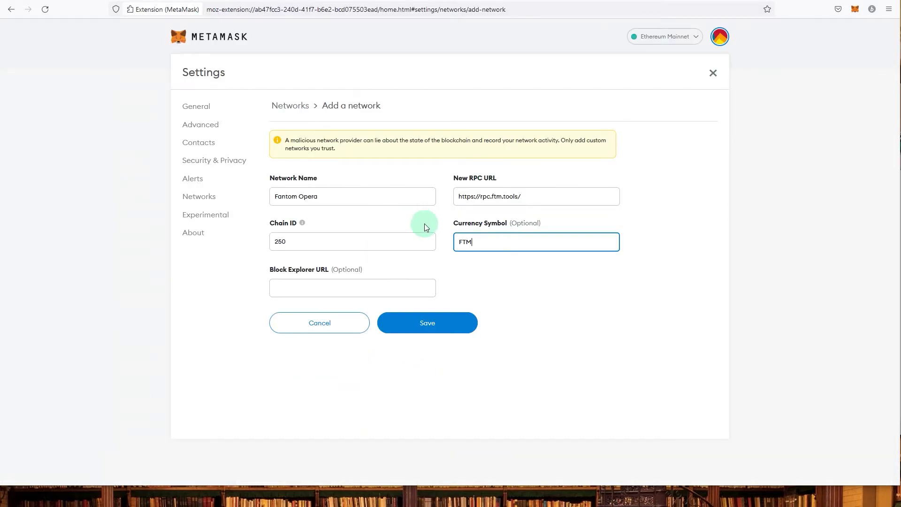
pyautogui.click(359, 287)
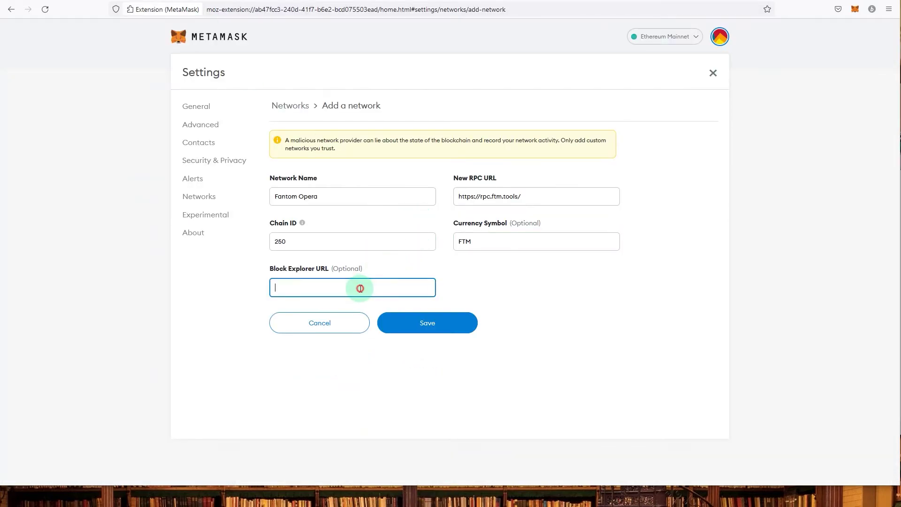
pyautogui.hotkey('ctrl', 'v')
pyautogui.click(421, 322)
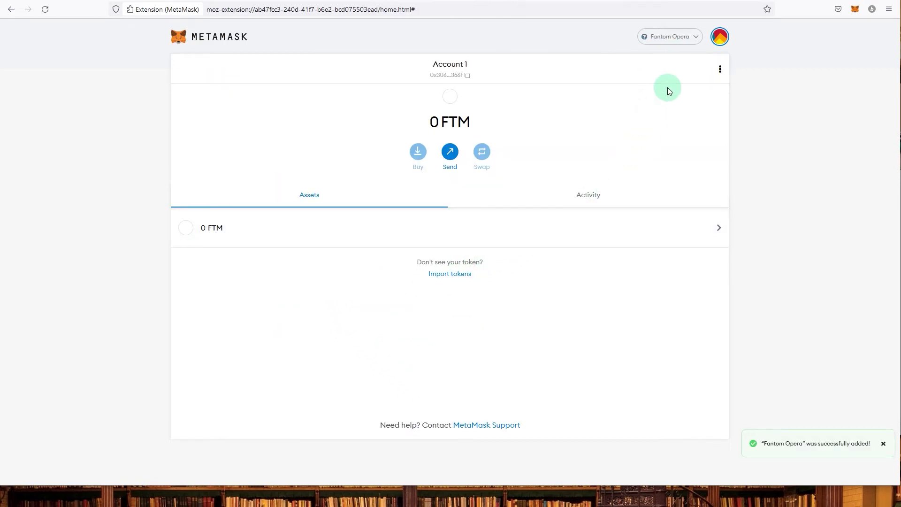
# Check the 0 FTM balance and that Fantom Opera is the selected network
pyautogui.moveTo(435, 122); pyautogui.dragTo(470, 122)
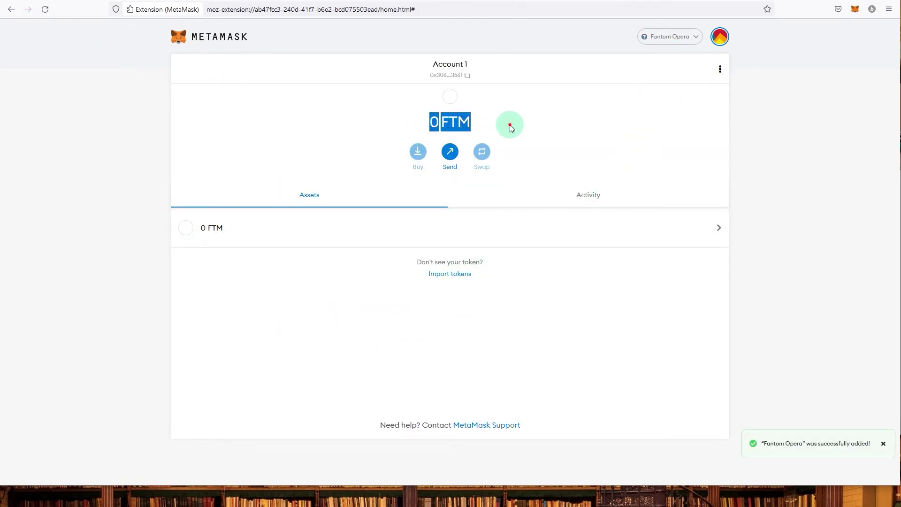
pyautogui.click(511, 127)
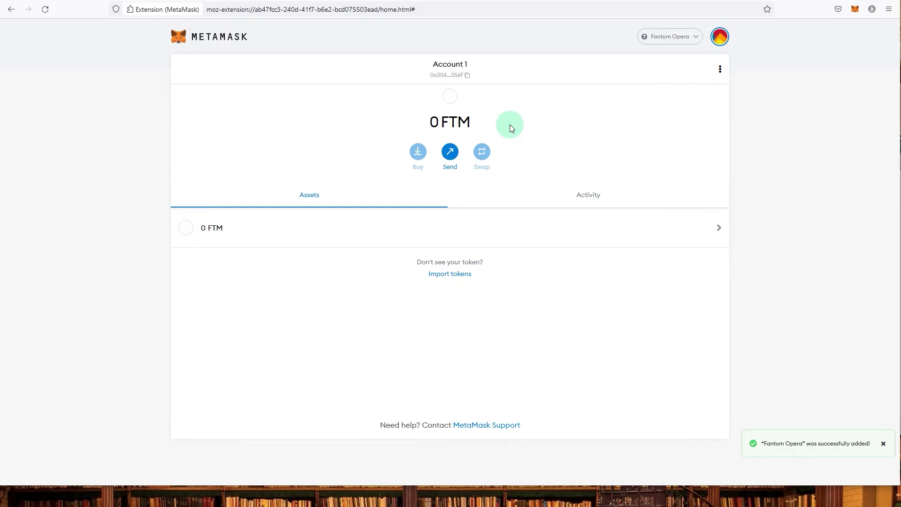
pyautogui.click(686, 36)
pyautogui.click(448, 141)
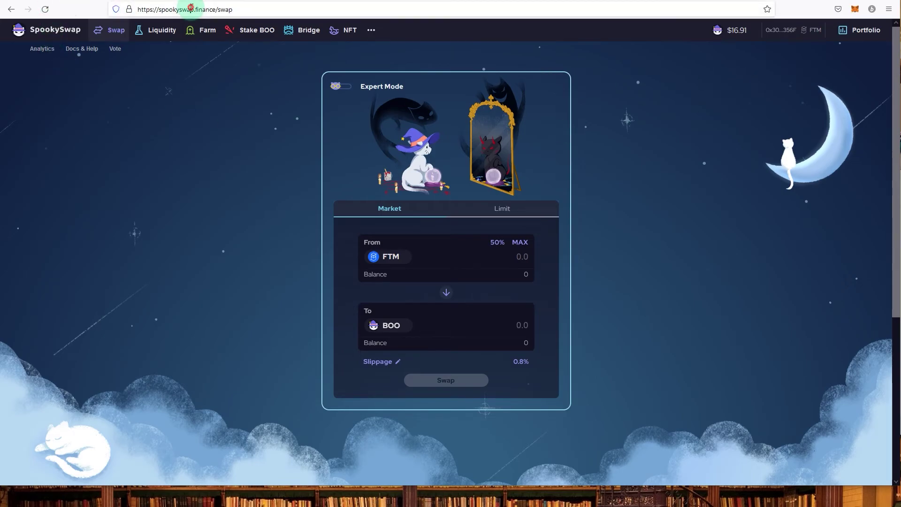
# Reload the SpookySwap swap page and reconnect with MetaMask
pyautogui.click(183, 9)
pyautogui.press('Return')
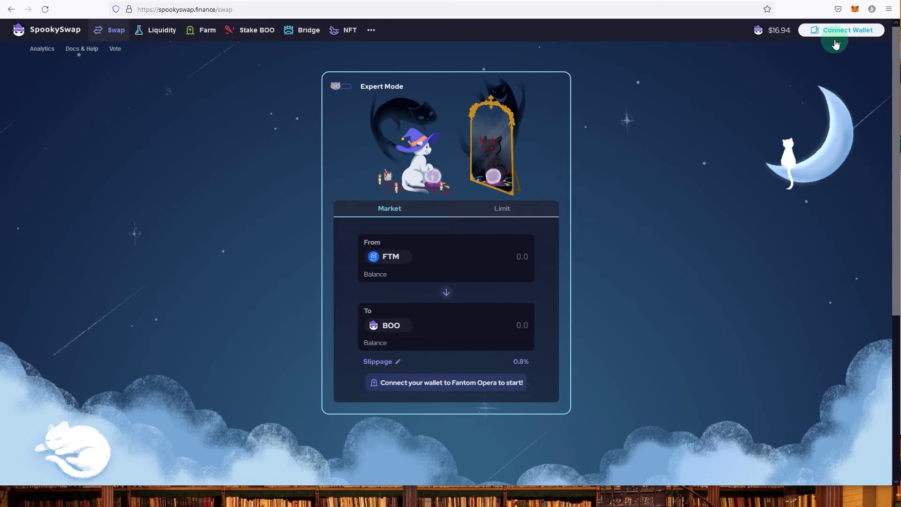
pyautogui.click(827, 31)
pyautogui.click(431, 196)
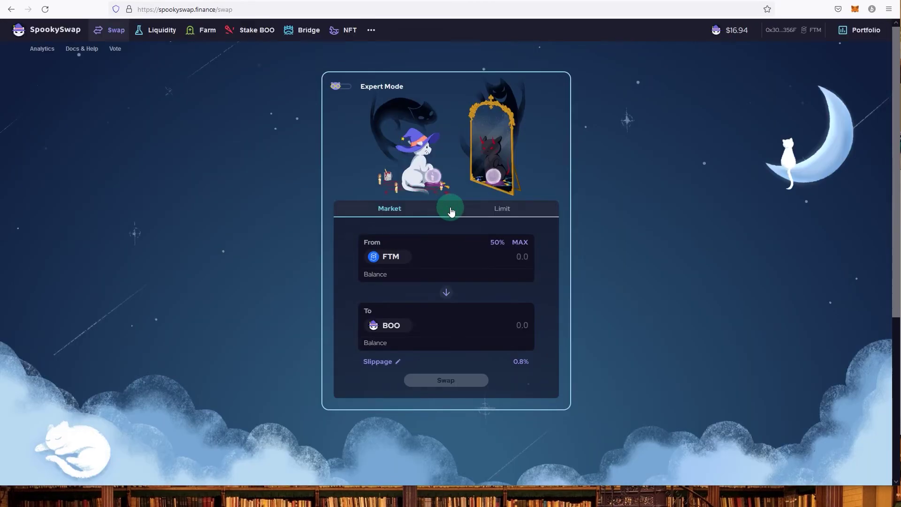